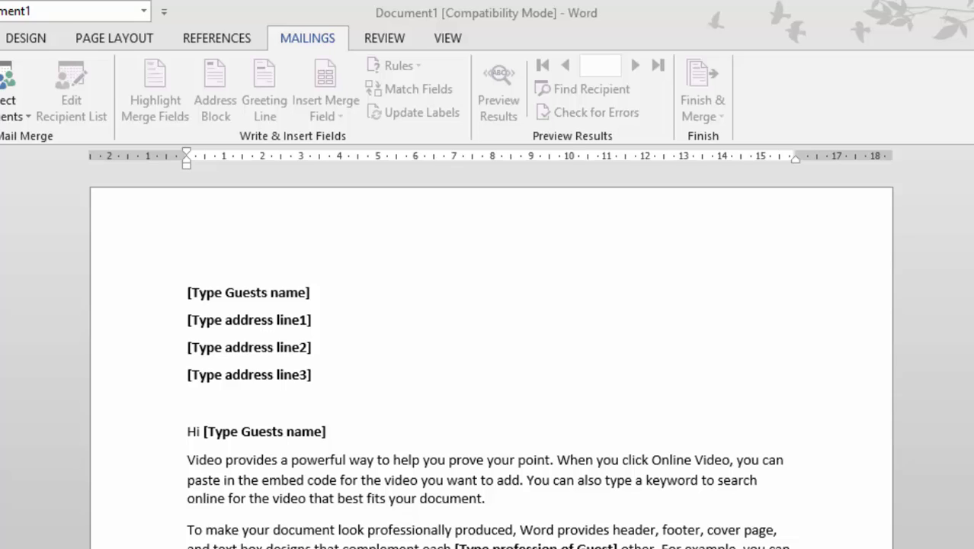
Step: Switch to the Sample Data.xlsx workbook in Excel and examine its name, category, company and address columns
left_click(485, 499)
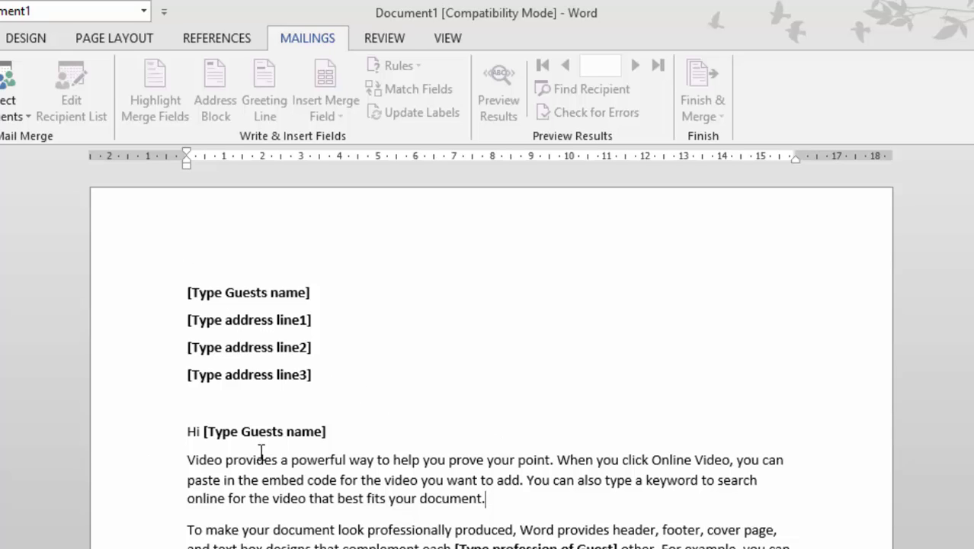
left_click(263, 374)
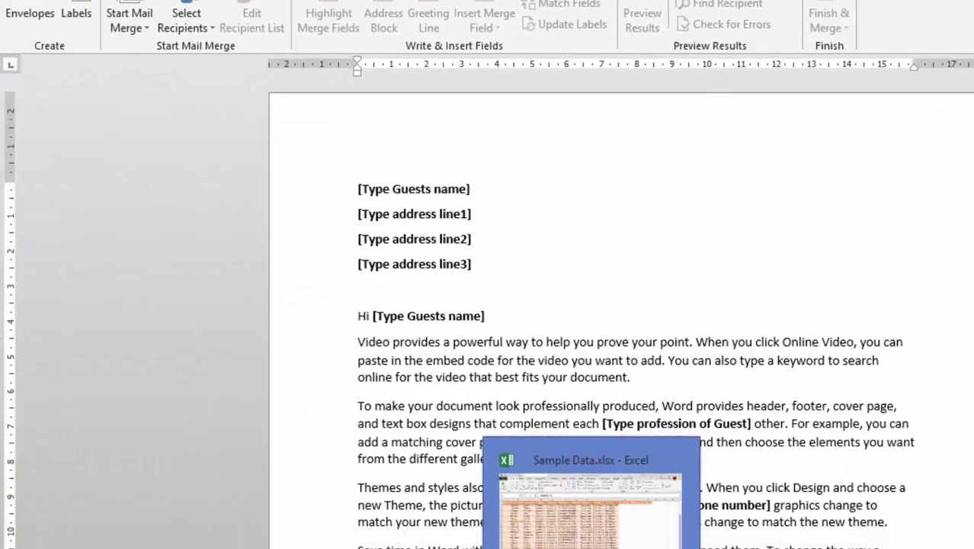
left_click(494, 548)
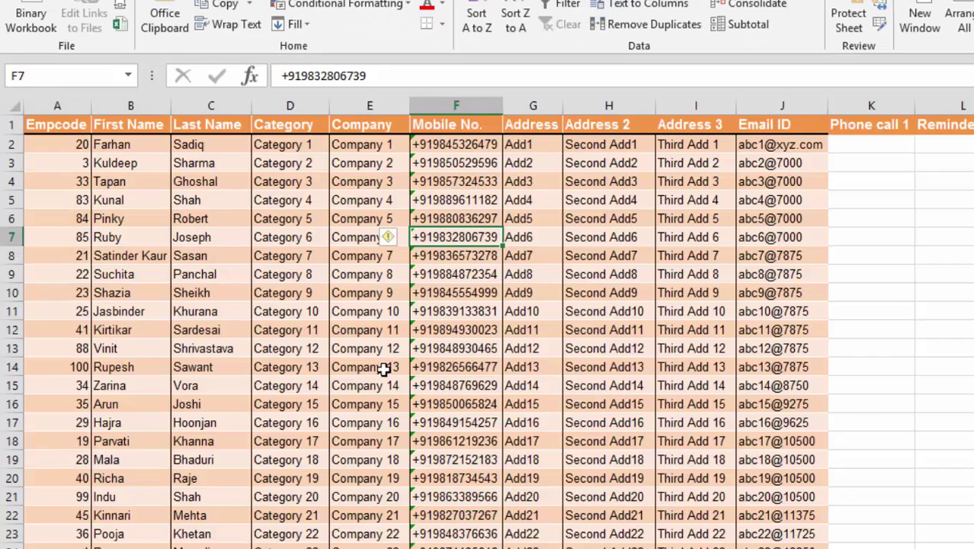
left_click(130, 144)
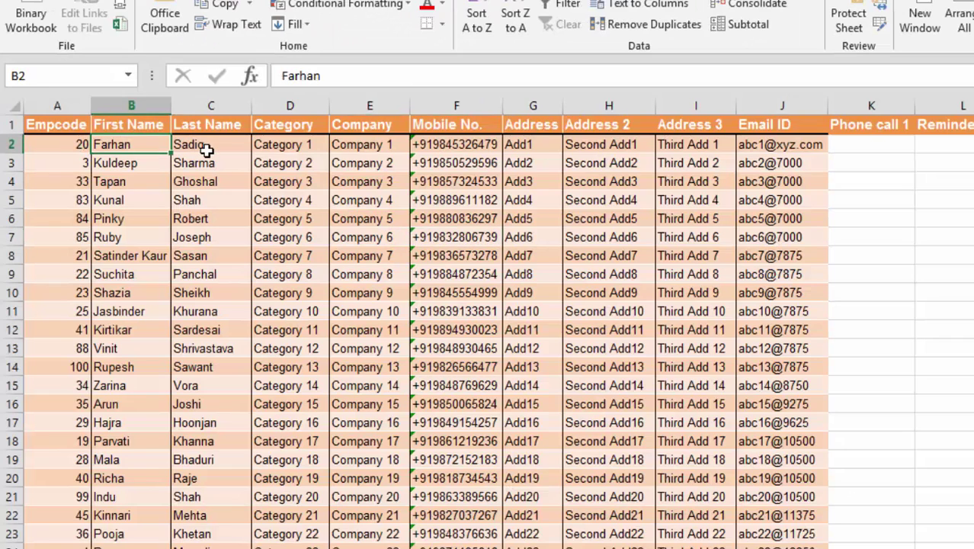
left_click(206, 150)
left_click(282, 149)
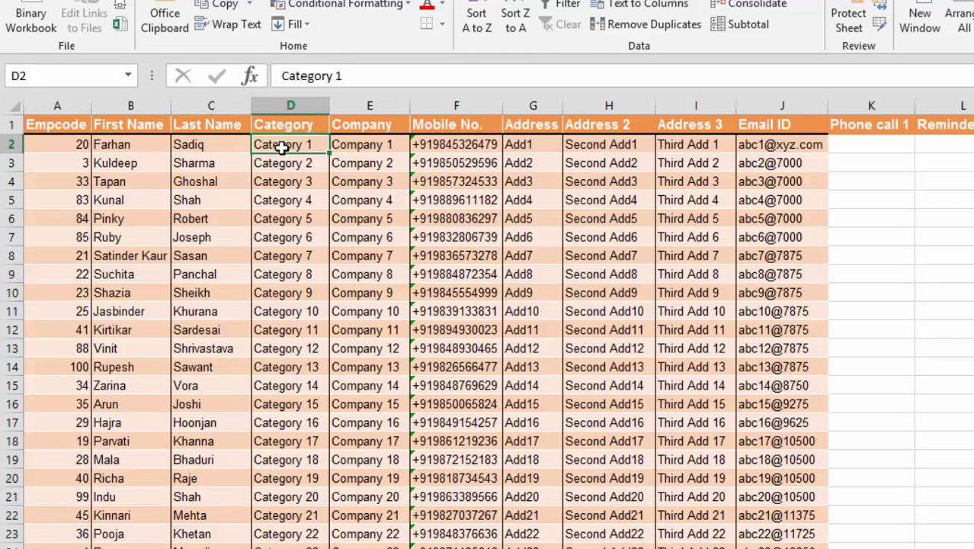
left_click(353, 143)
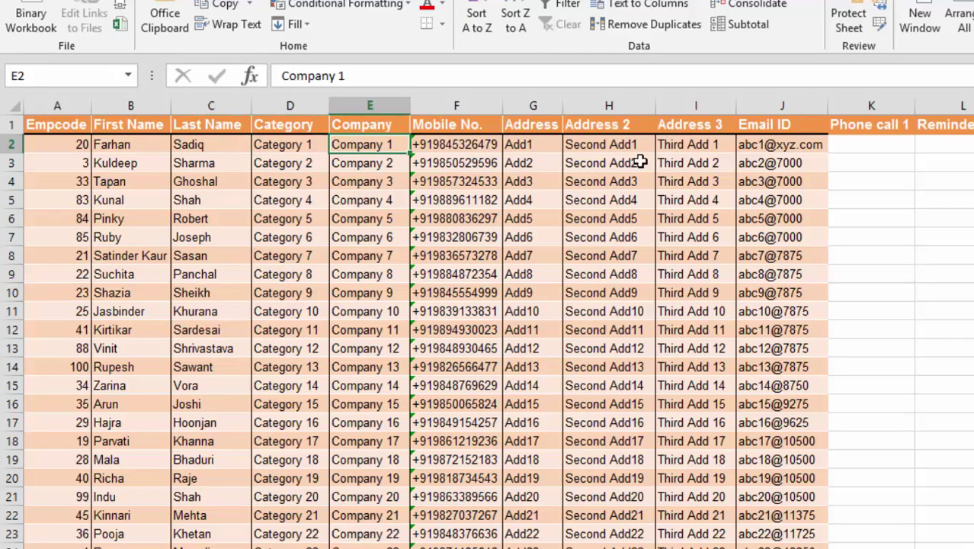
left_click(719, 157)
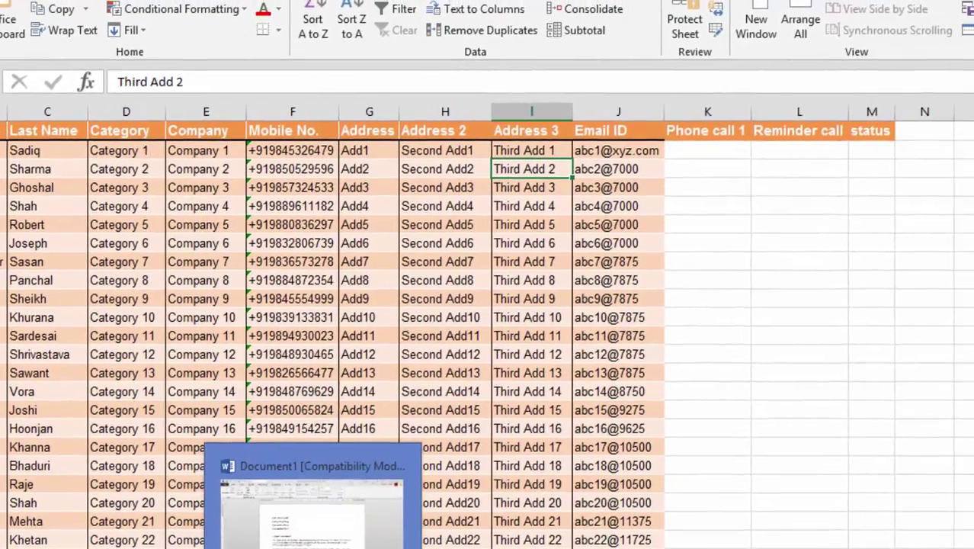
Step: Switch back to the Word letter and review the bracketed guest placeholders throughout the text
left_click(315, 503)
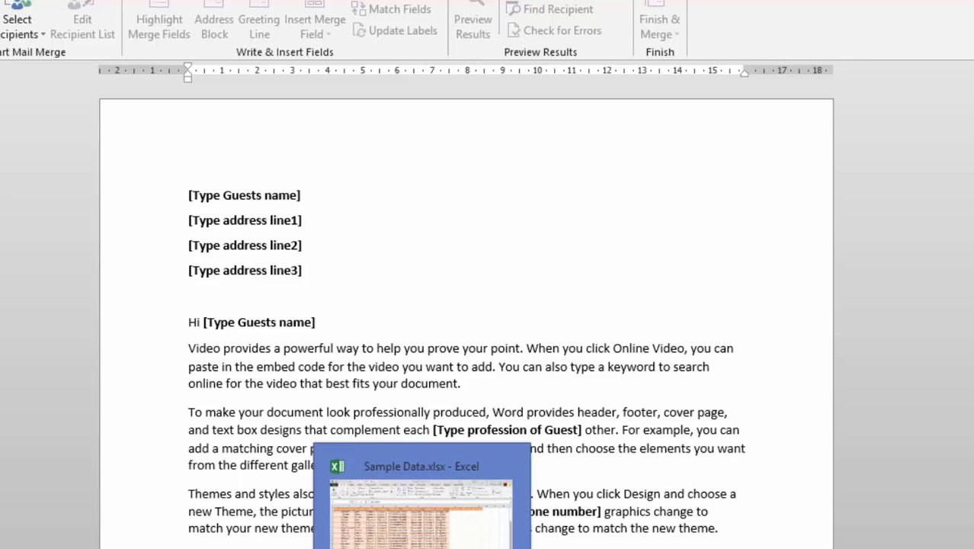
left_click(414, 503)
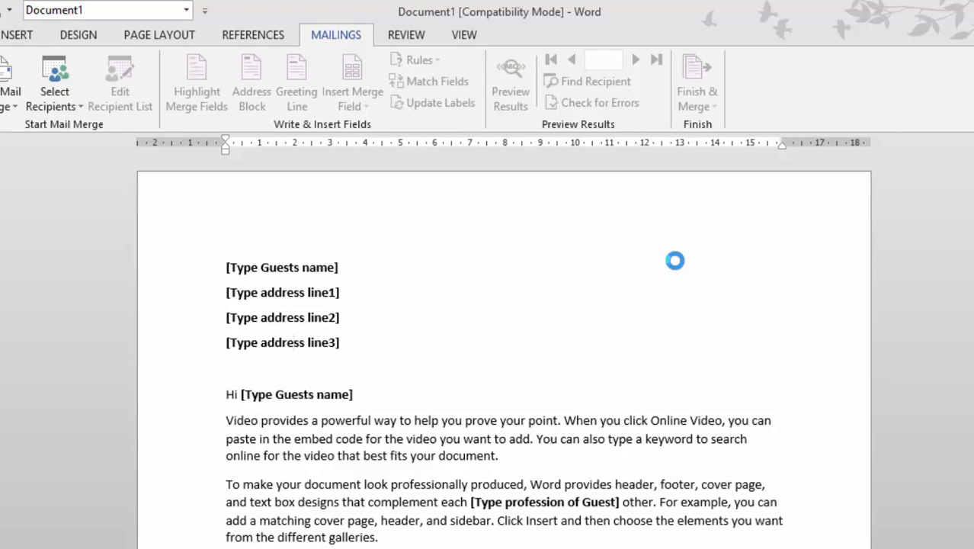
left_click(314, 394)
scroll(317, 397, "down", 3)
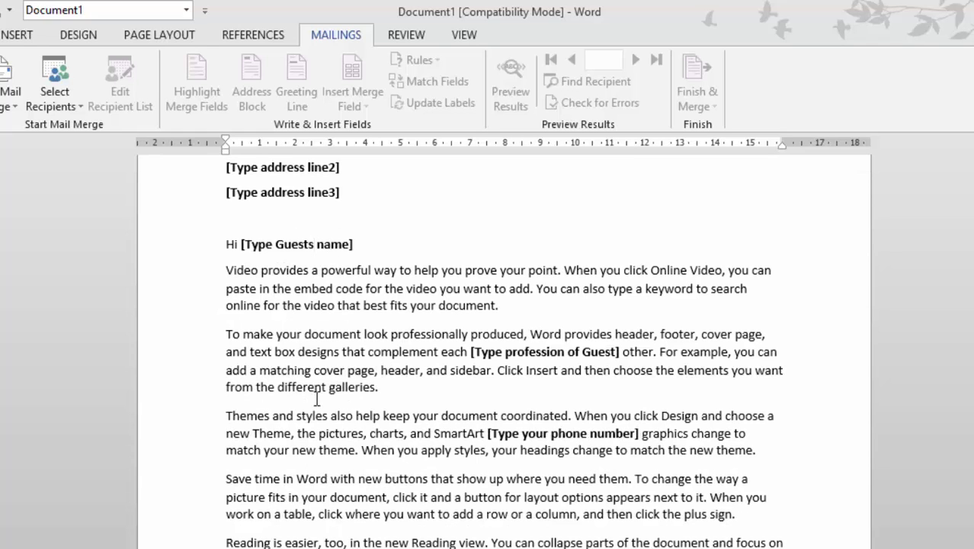
scroll(317, 397, "up", 3)
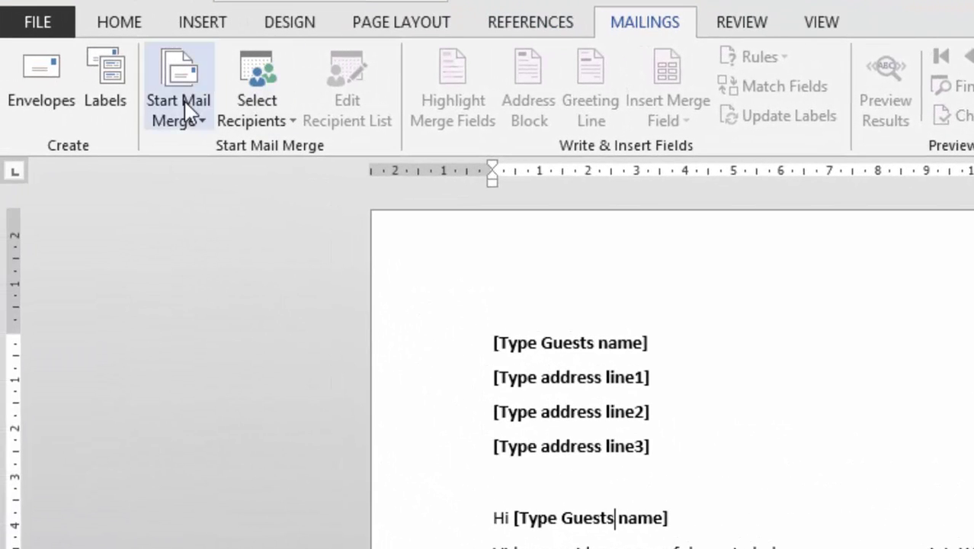
Step: Start the Step-by-Step Mail Merge Wizard with Letters as the document type and proceed to the starting document choice
left_click(188, 111)
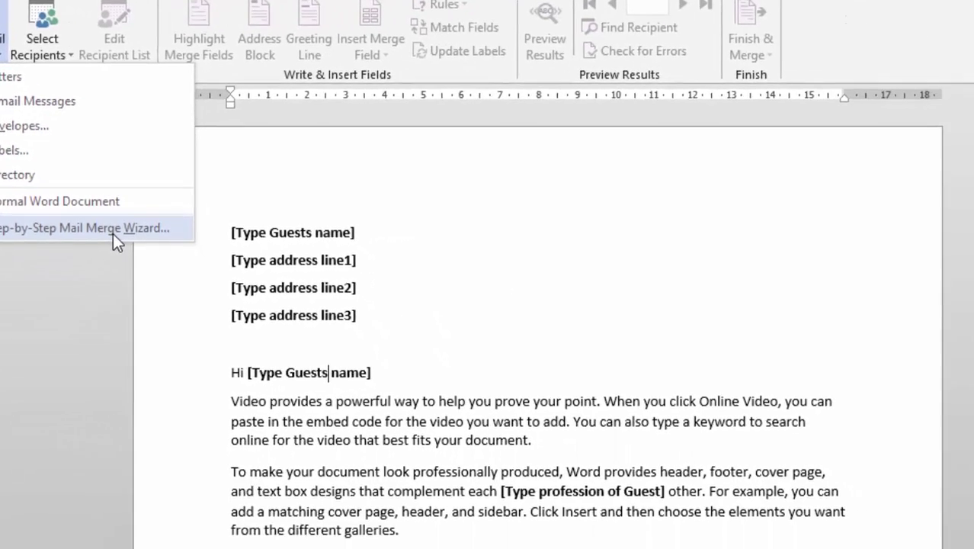
left_click(345, 337)
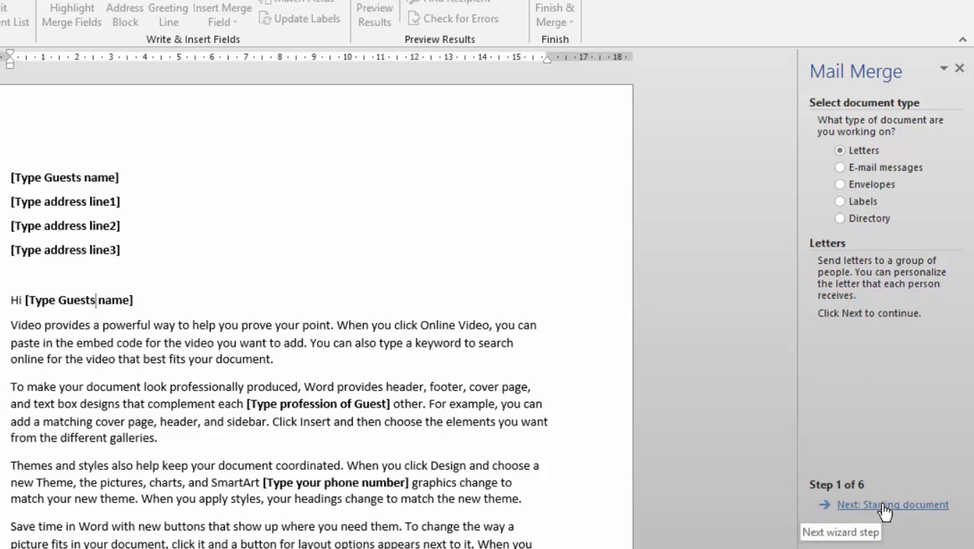
left_click(914, 505)
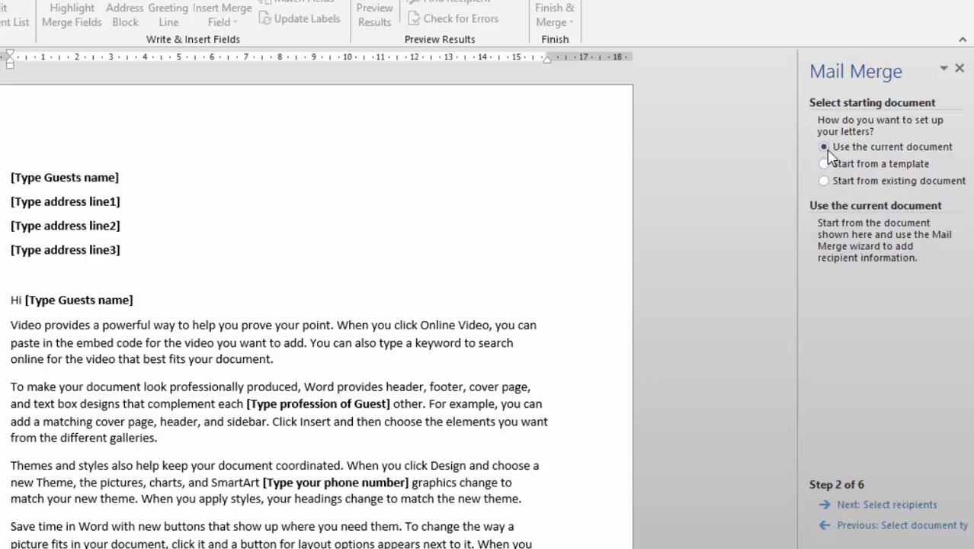
Step: Look at the template and existing document options, then choose the current document as the starting document and proceed to recipient selection
left_click(846, 168)
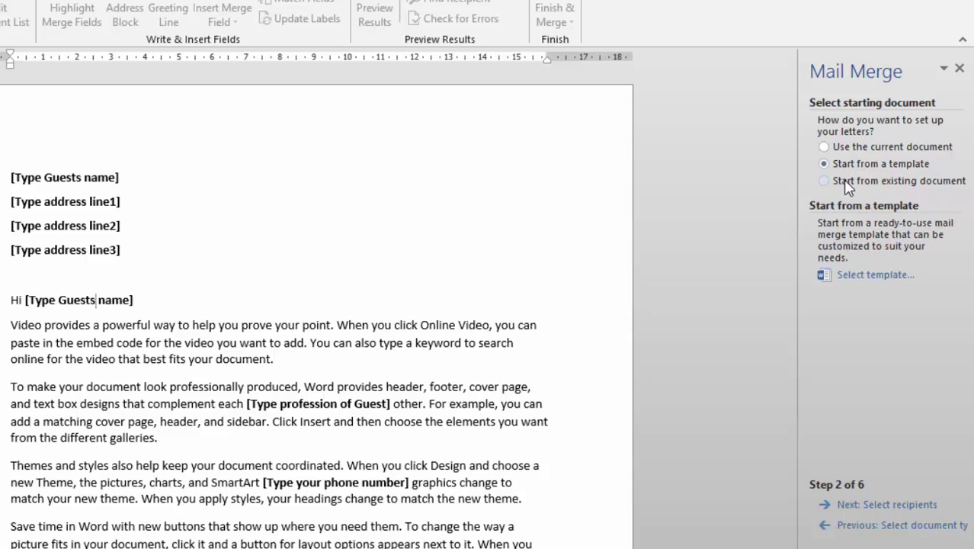
left_click(847, 186)
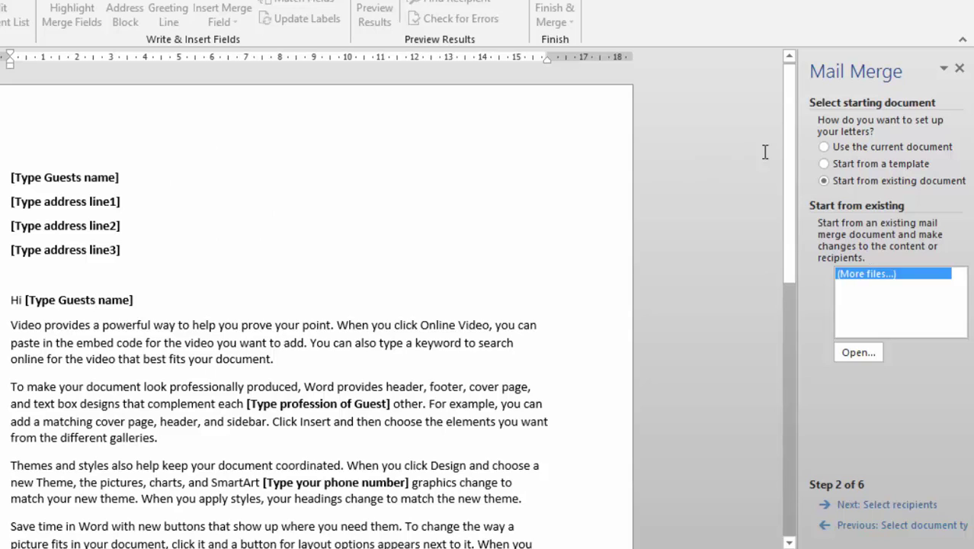
left_click(825, 148)
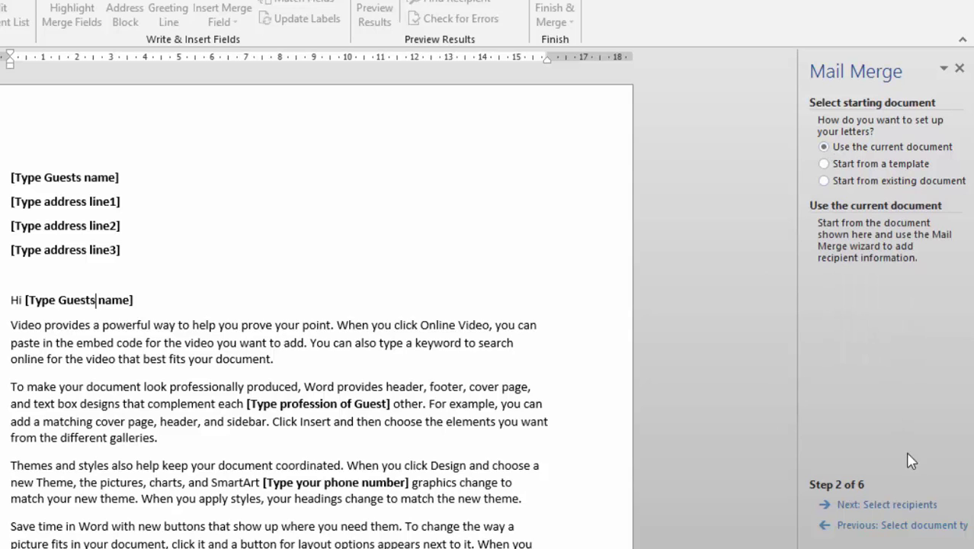
left_click(899, 505)
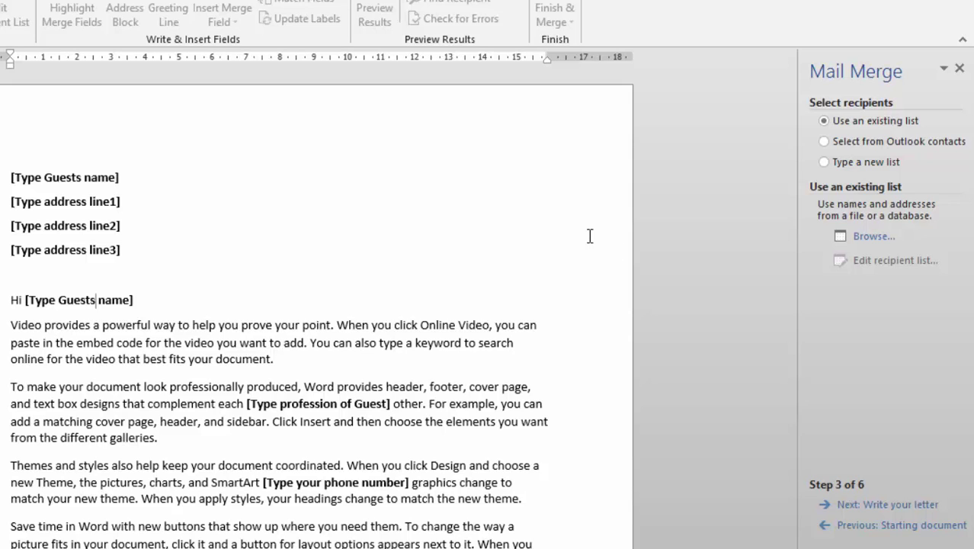
Step: Browse for an existing recipient list and open Sample Data.xlsx from the Desktop as the data source
left_click(874, 237)
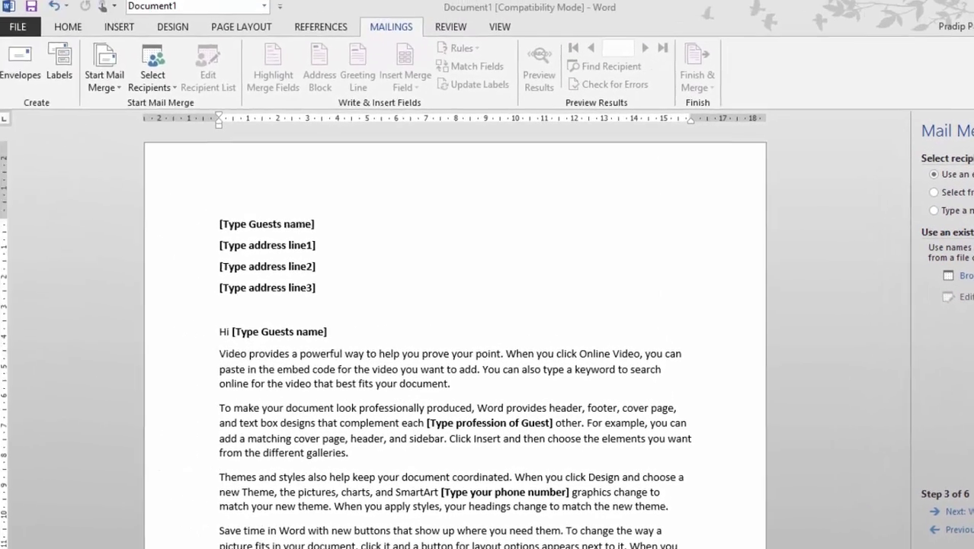
scroll(69, 190, "down", 3)
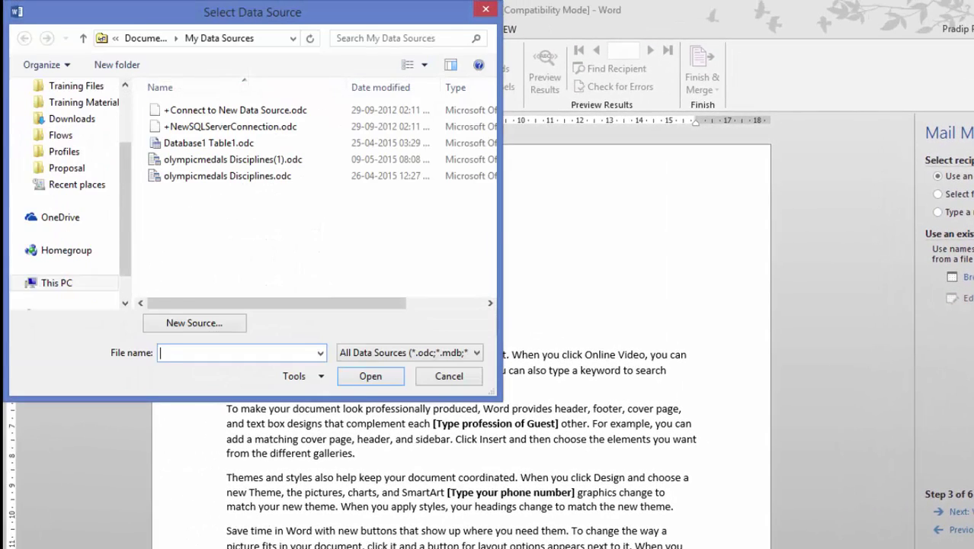
left_click(66, 185)
left_click_drag(494, 106, 494, 224)
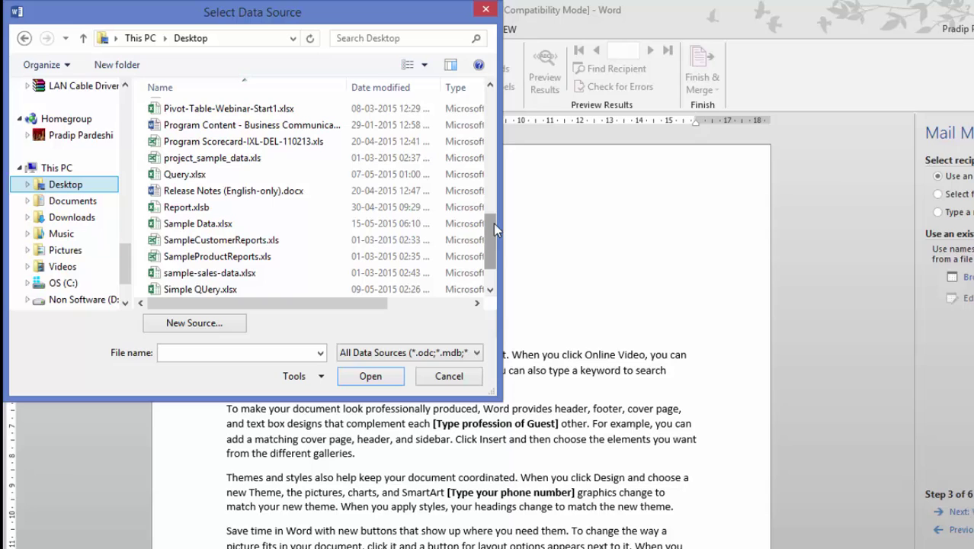
left_click(177, 228)
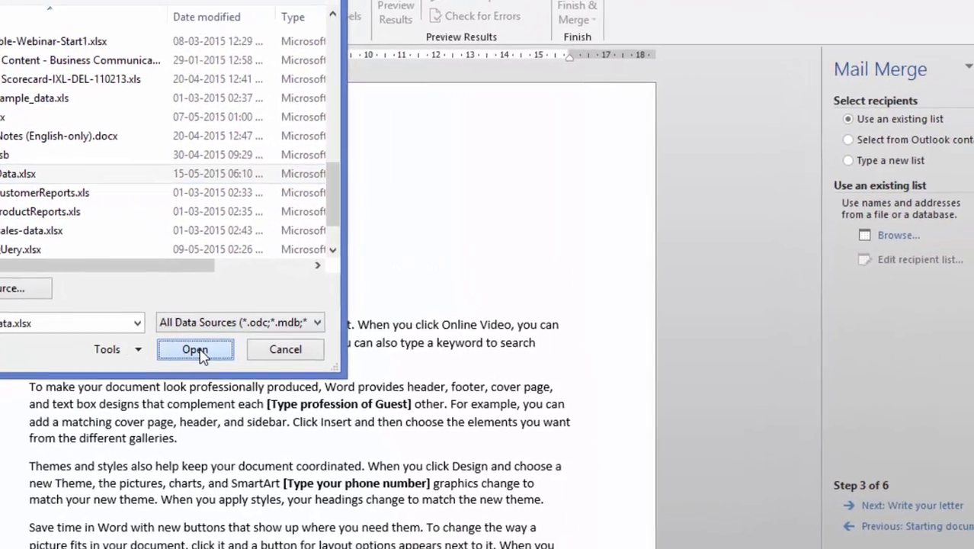
left_click(371, 376)
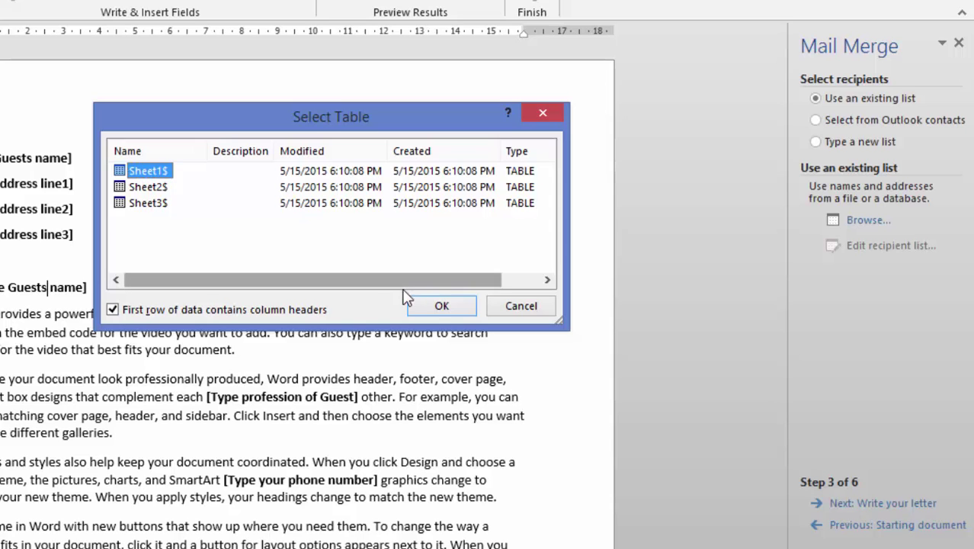
Step: Use the Sheet1$ table with all its recipients for the merge and proceed to writing the letter
left_click(436, 308)
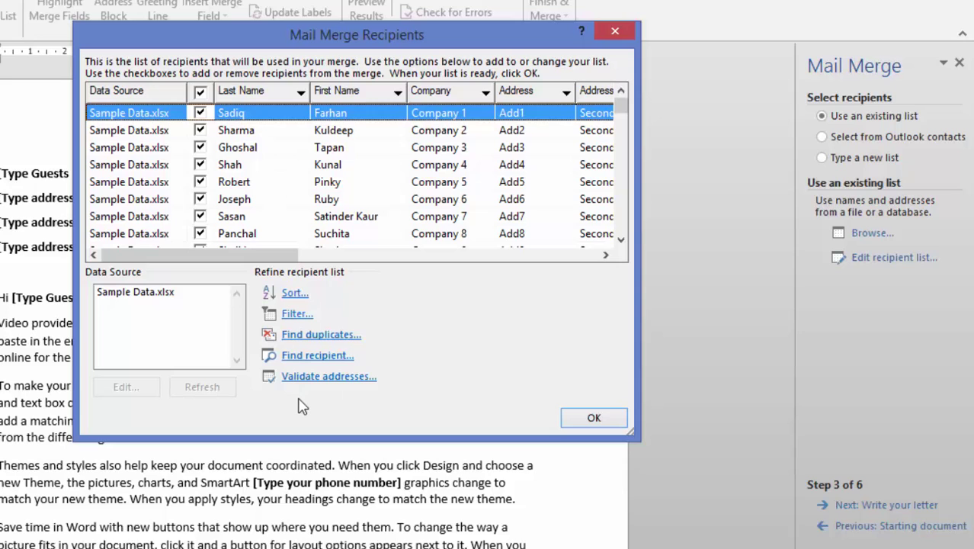
left_click(604, 426)
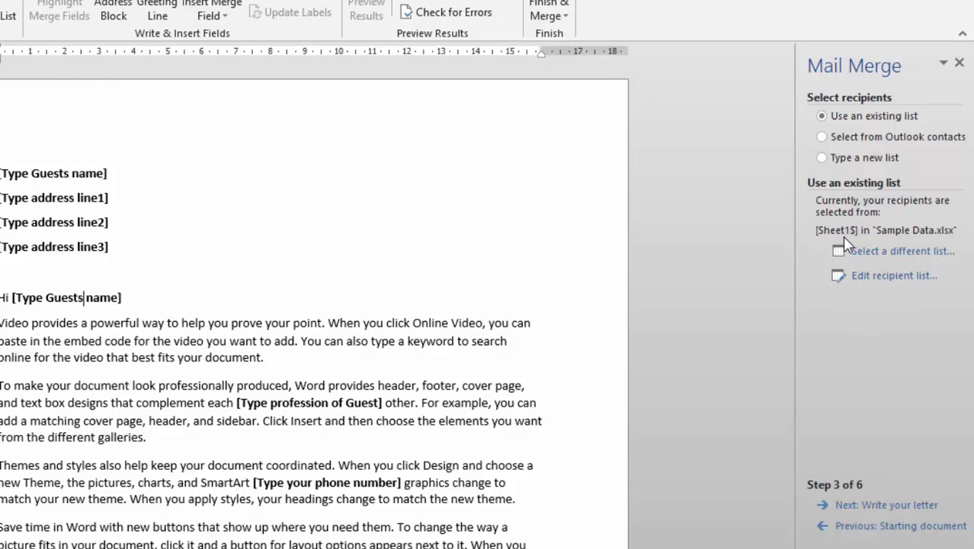
left_click(905, 505)
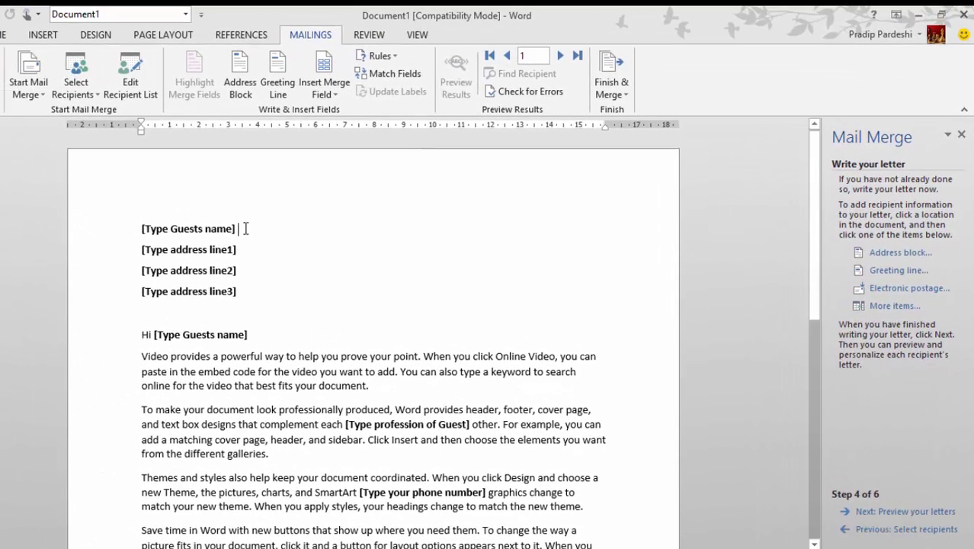
Step: Replace the [Type Guests name] placeholder above the address lines with the First_Name and Last_Name merge fields on their own line
left_click_drag(246, 229, 139, 223)
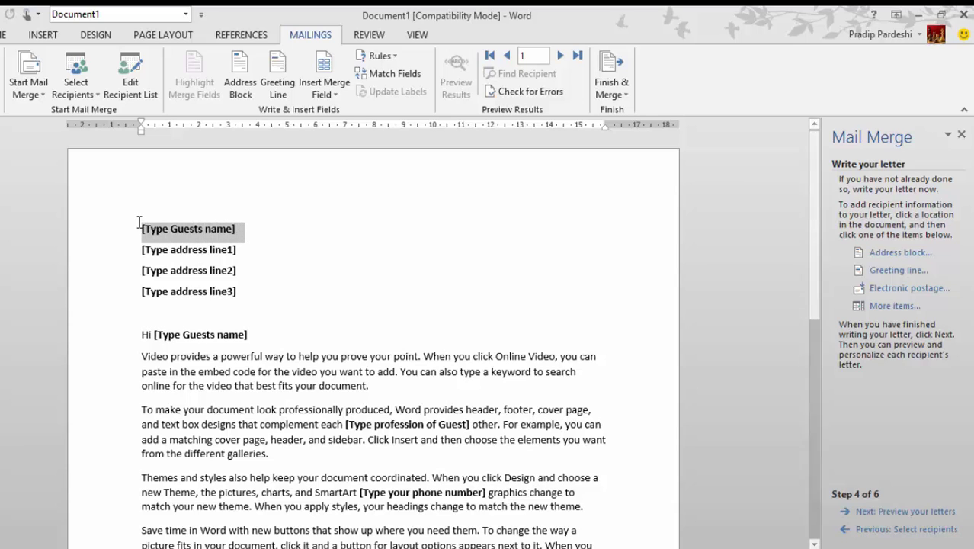
left_click(326, 96)
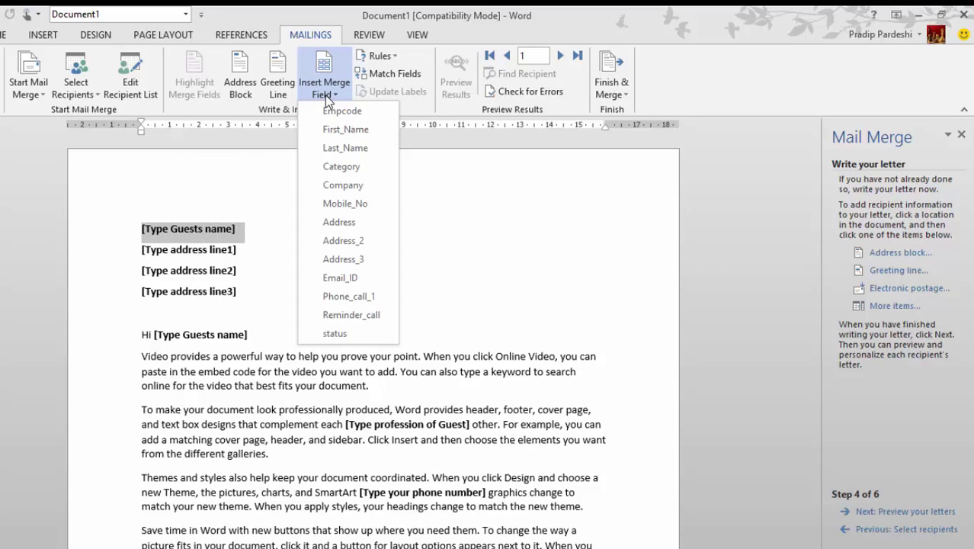
left_click(335, 132)
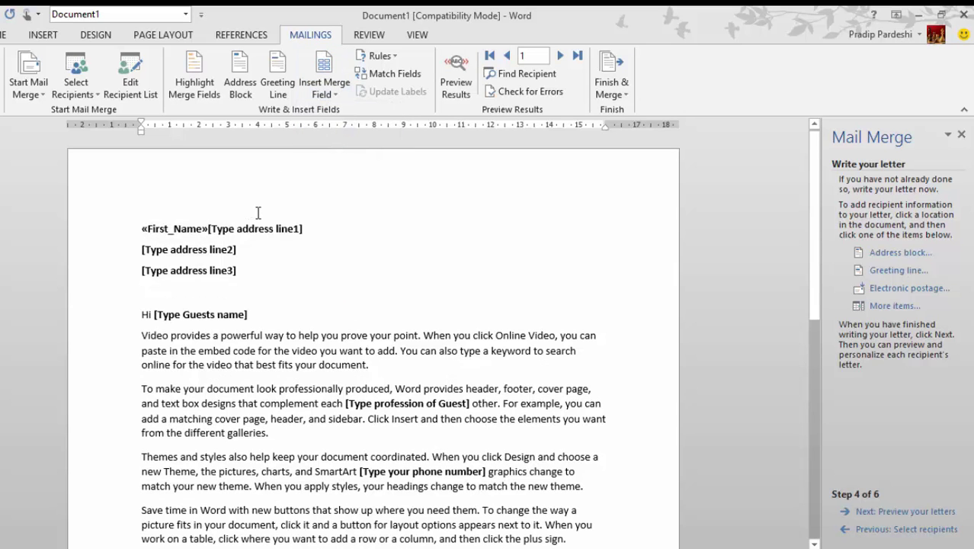
key("Return")
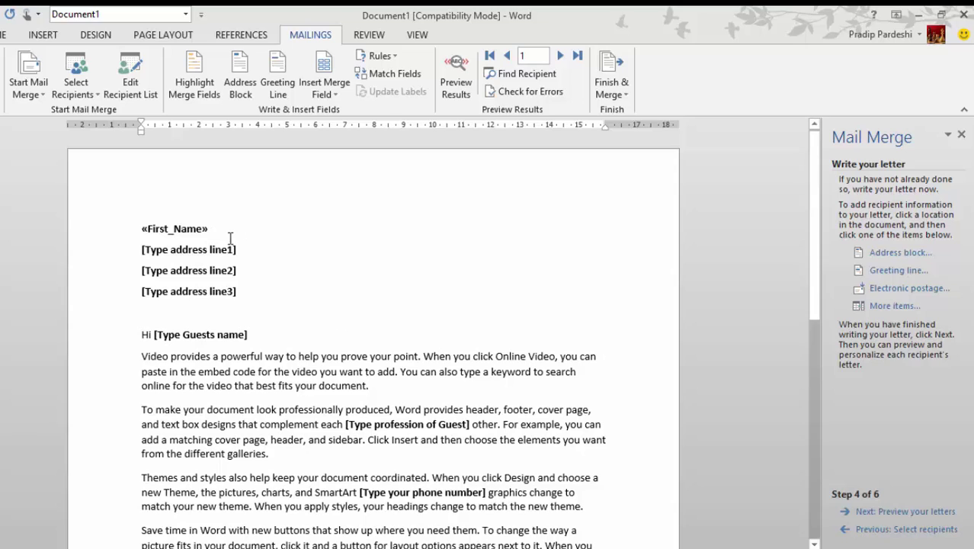
left_click(224, 231)
left_click(326, 94)
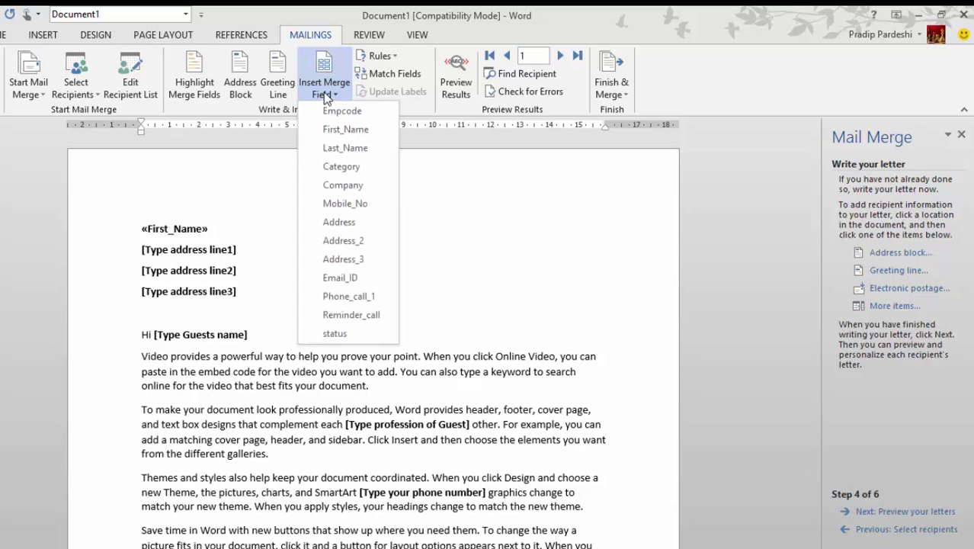
left_click(337, 148)
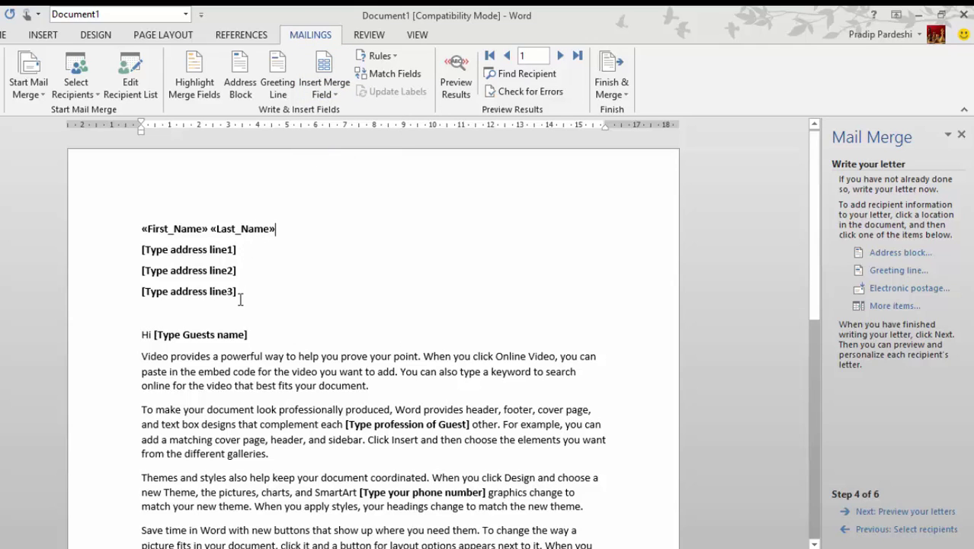
Step: Replace the [Type address line1] placeholder with the Address merge field
mouse_move(241, 250)
left_mouse_down()
mouse_move(141, 250)
mouse_move(237, 260)
left_mouse_up()
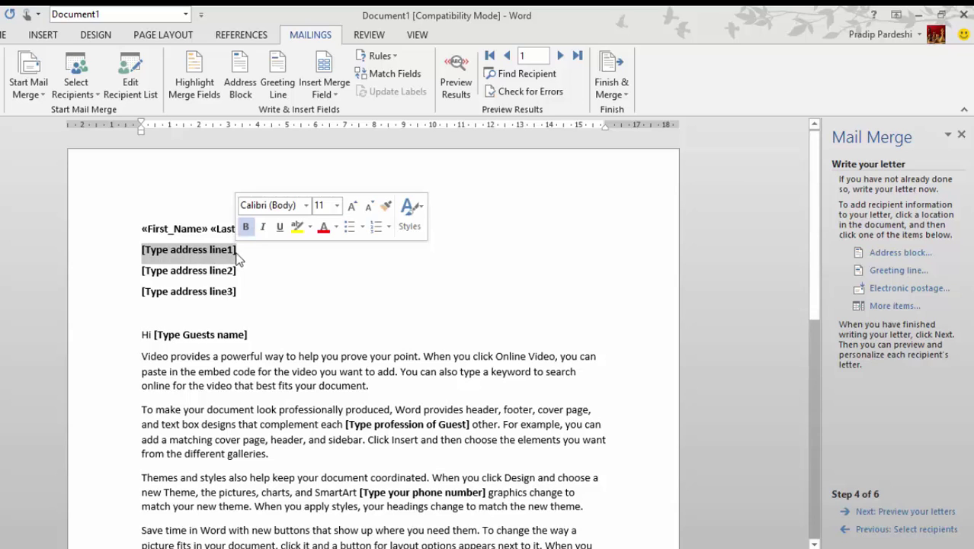
left_click(336, 97)
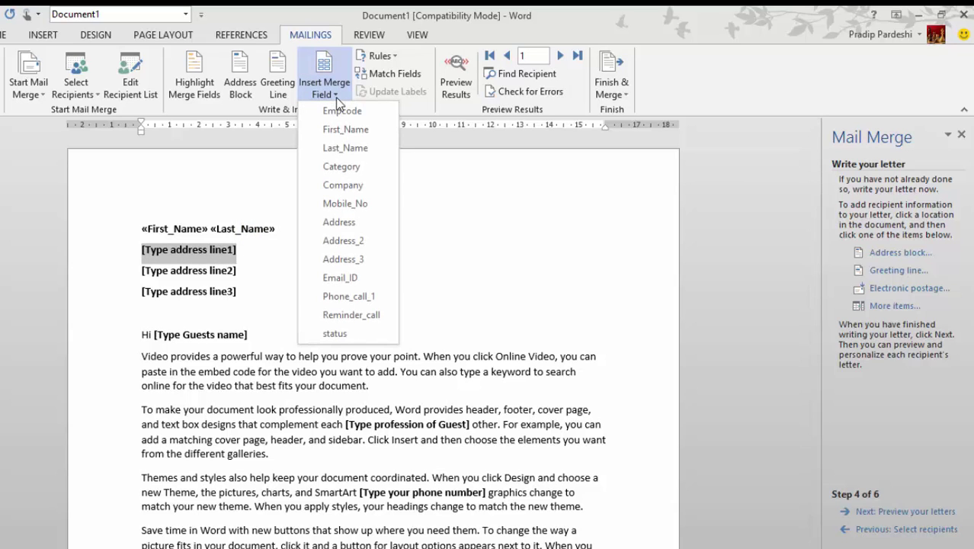
left_click(345, 225)
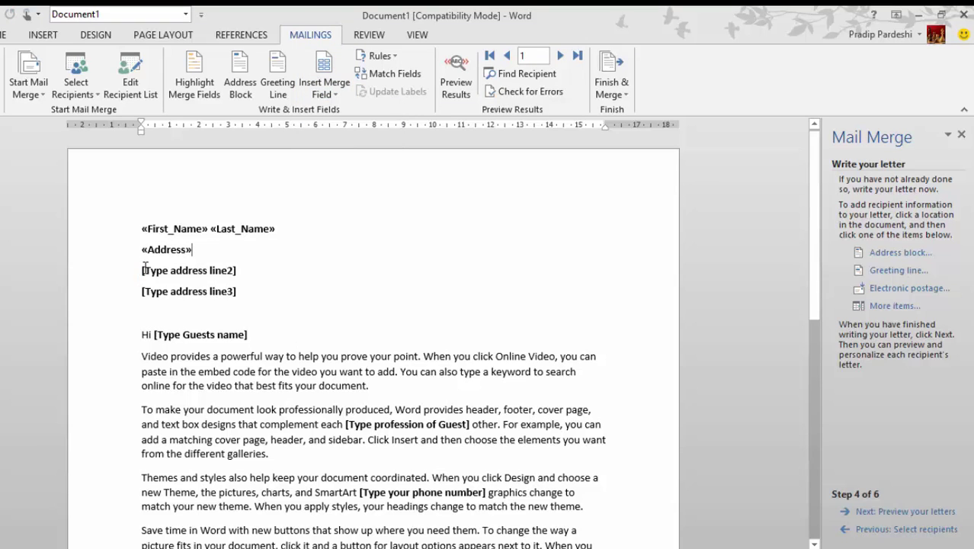
Step: Replace the [Type address line2] placeholder with the Address_2 merge field
left_click_drag(142, 270, 238, 270)
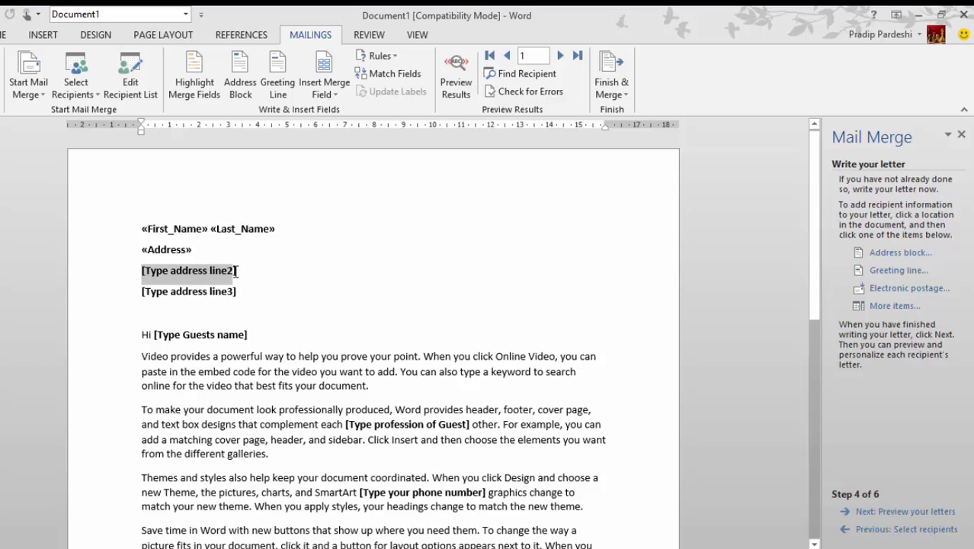
left_click(327, 94)
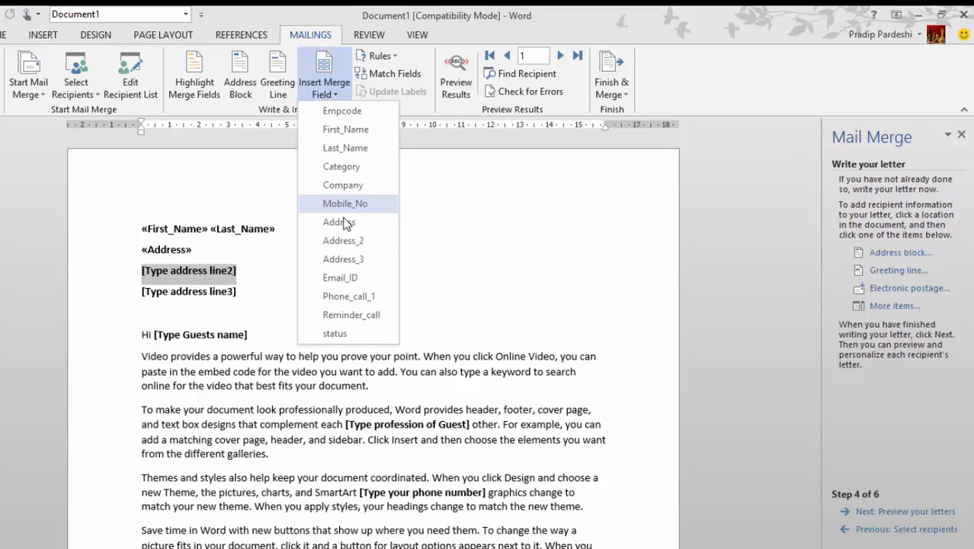
left_click(343, 240)
Step: Replace the [Type address line3] placeholder with the Address_3 merge field
left_click(141, 292)
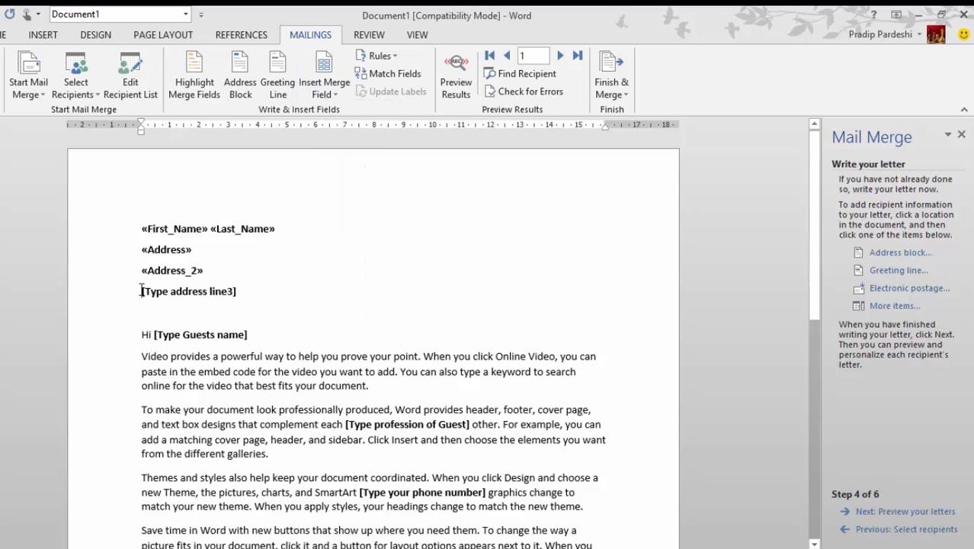
key("shift+Right")
key("shift+Right")
key("shift+Right")
key("shift+Right")
key("shift+Right")
key("shift+Right")
key("shift+Right")
key("shift+Right")
key("shift+Right")
key("shift+Right")
key("shift+Right")
key("shift+Right")
key("shift+Right")
key("shift+Right")
key("shift+Right")
key("shift+Right")
key("shift+Right")
key("shift+Right")
key("shift+Right")
key("shift+Right")
key("shift+Right")
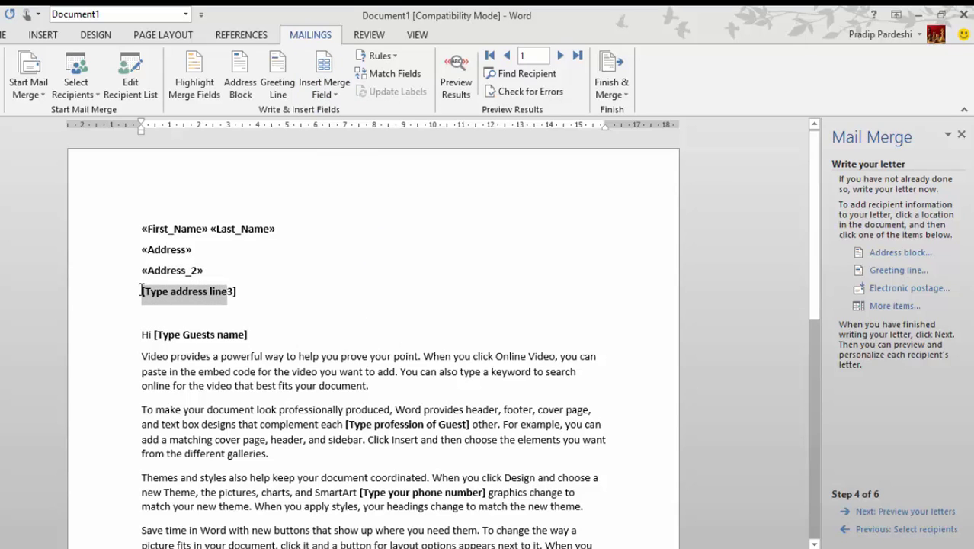
key("shift+Left")
left_click(334, 90)
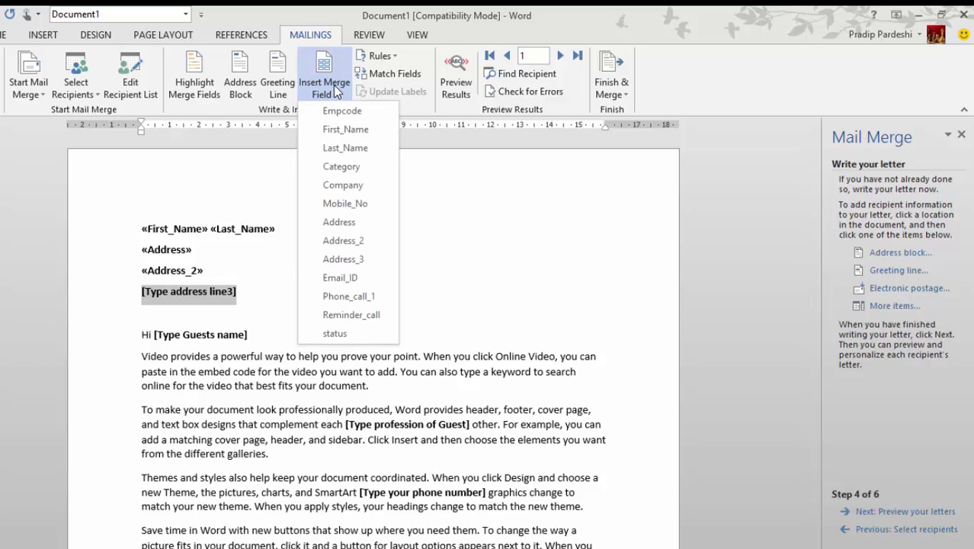
left_click(348, 258)
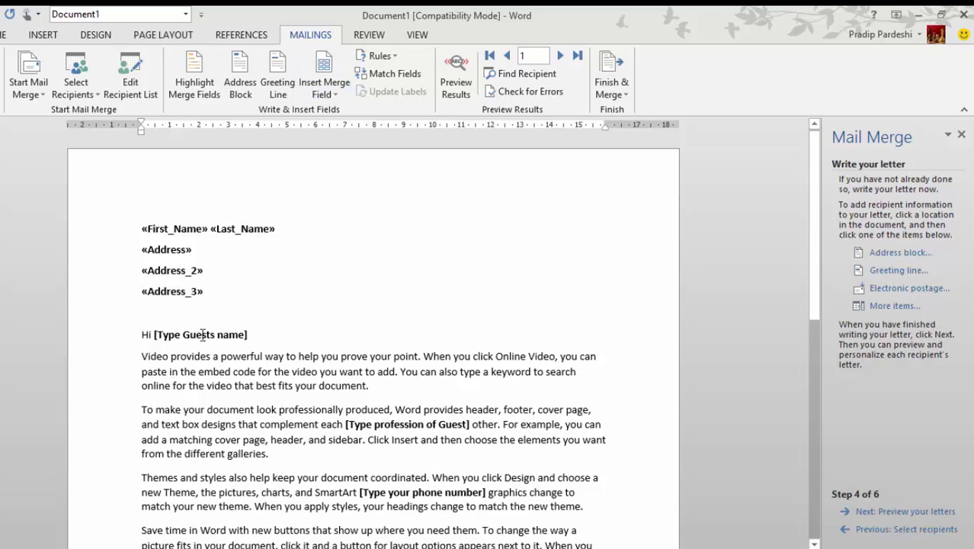
Step: Replace the [Type Guests name] placeholder after "Hi" in the greeting with the First_Name and Last_Name merge fields
left_click_drag(144, 336, 196, 335)
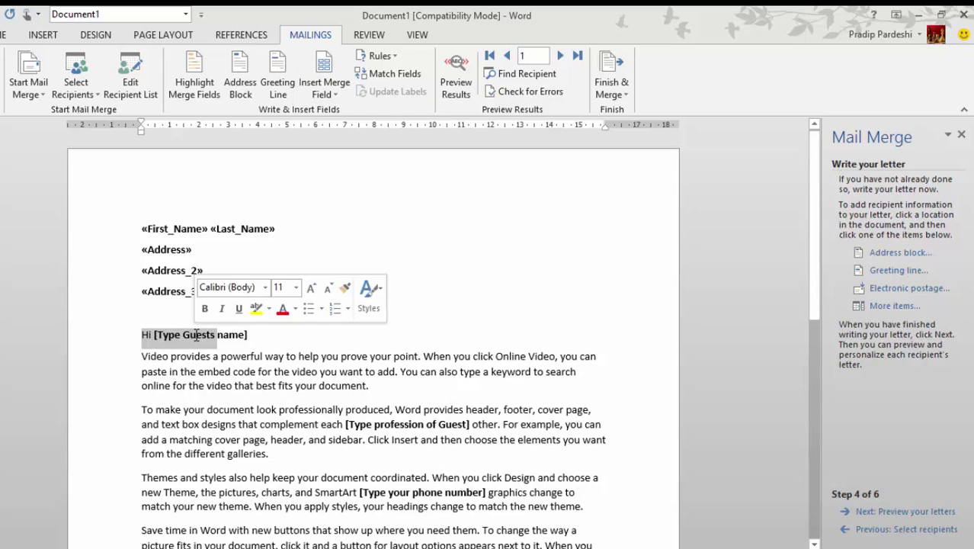
left_click(155, 335)
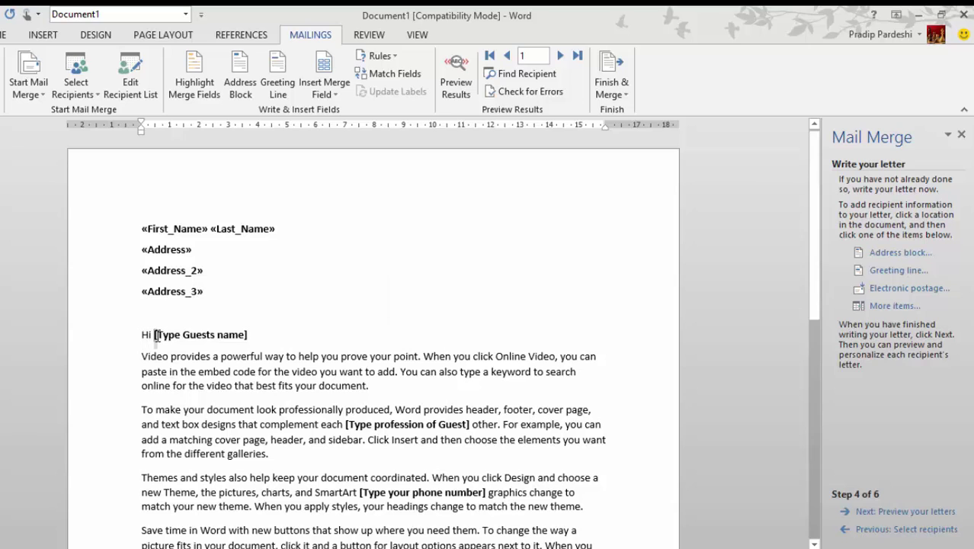
left_click(156, 335)
left_click(323, 97)
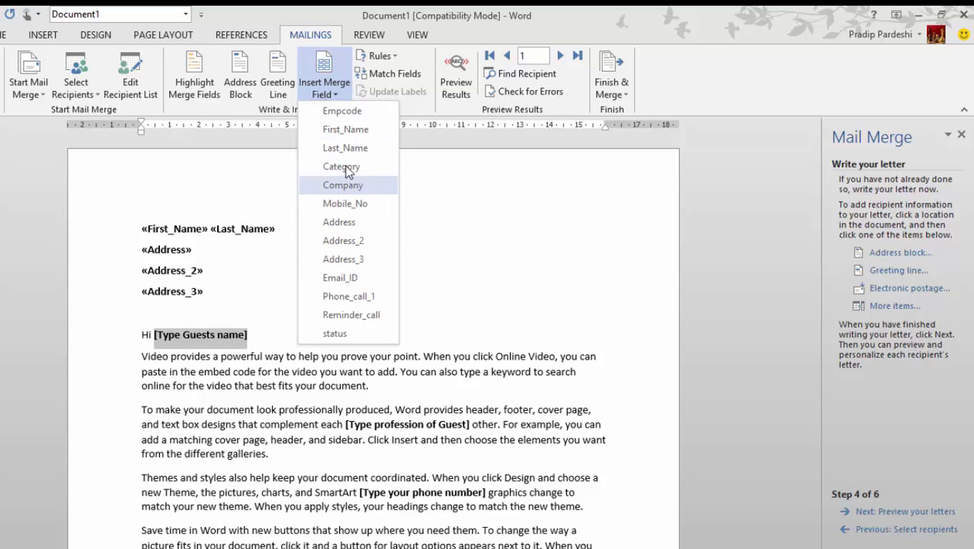
left_click(345, 130)
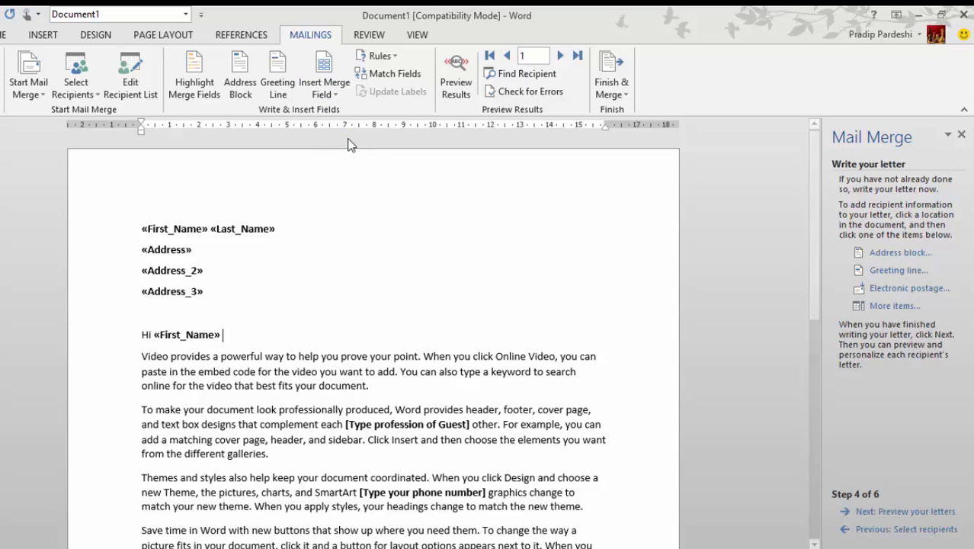
left_click(334, 94)
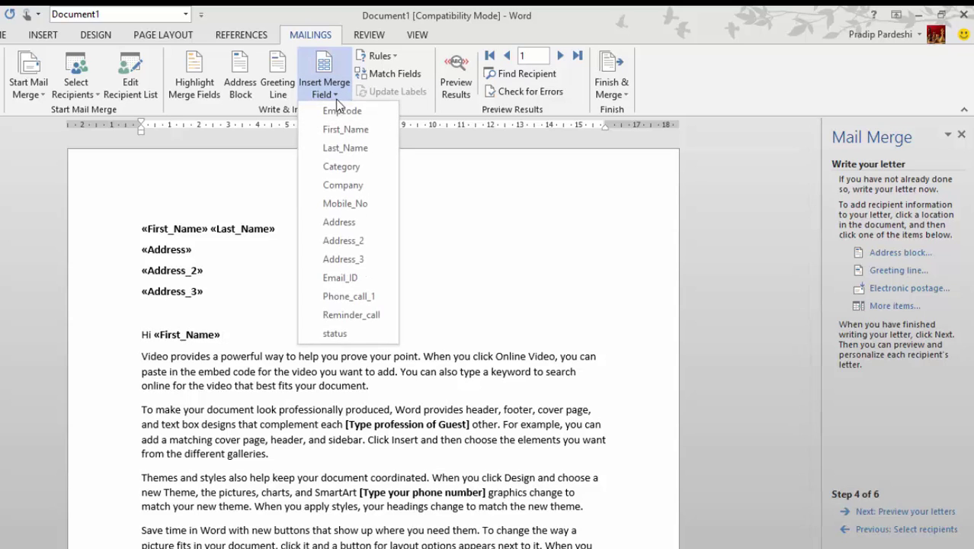
left_click(345, 145)
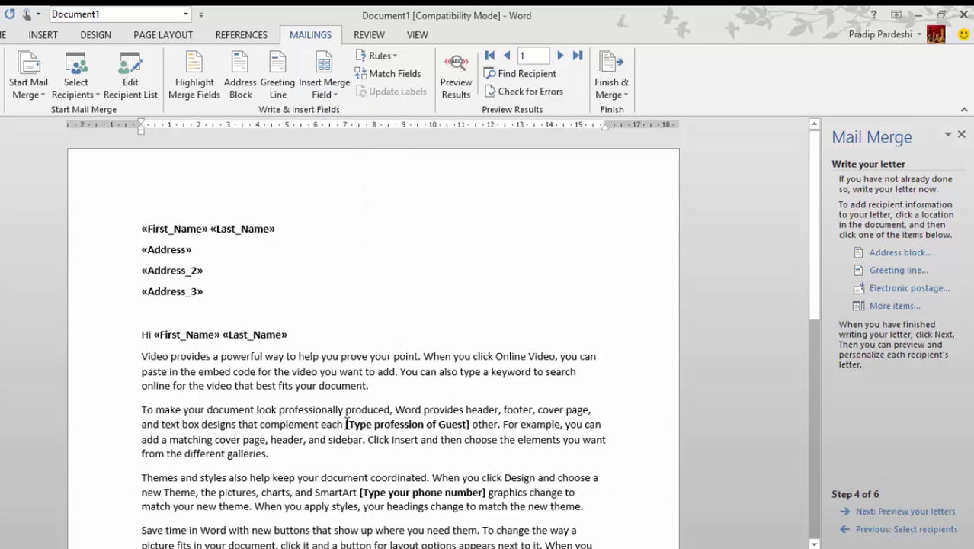
Step: Replace the [Type profession of Guest] placeholder in the second body paragraph with the Category merge field
left_click(347, 424)
key("shift+Right")
key("shift+Right")
key("shift+Right")
key("shift+Right")
key("shift+Right")
key("shift+Right")
key("shift+Right")
key("shift+Right")
key("shift+Right")
key("shift+Right")
key("shift+Right")
key("shift+Right")
key("shift+Right")
key("shift+Right")
key("shift+Right")
key("shift+Right")
key("shift+Right")
key("shift+Right")
key("shift+Right")
key("shift+Right")
key("shift+Right")
key("shift+Right")
key("shift+Right")
key("shift+Right")
key("shift+Right")
key("shift+Right")
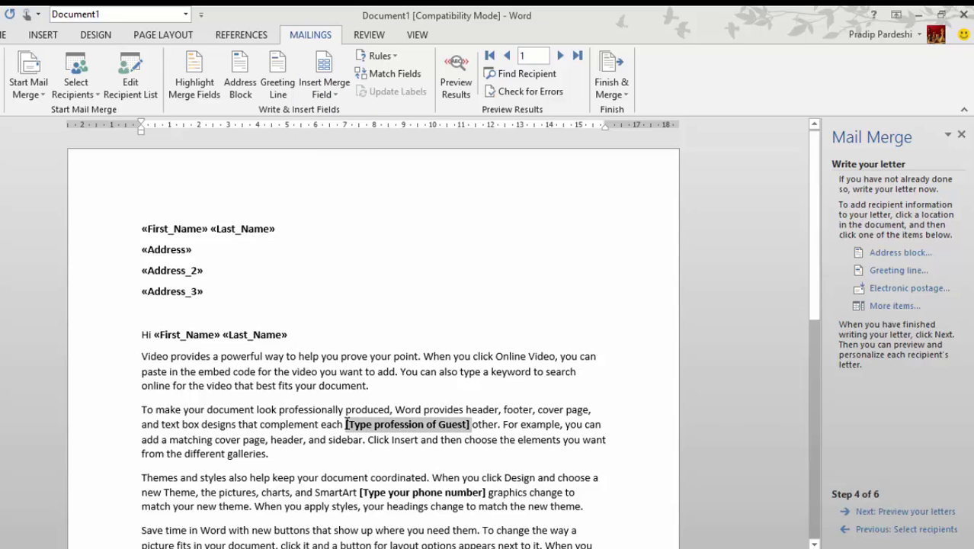
left_click(326, 94)
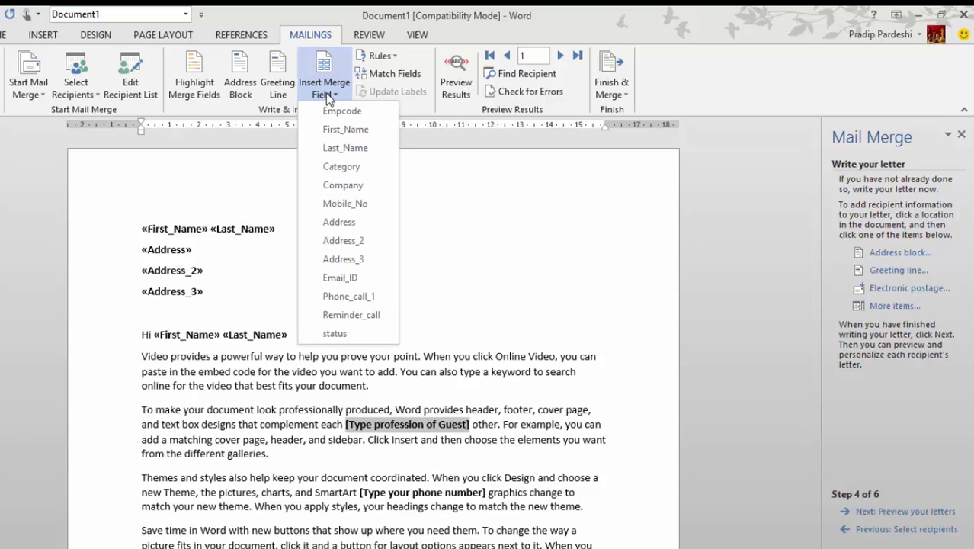
left_click(341, 166)
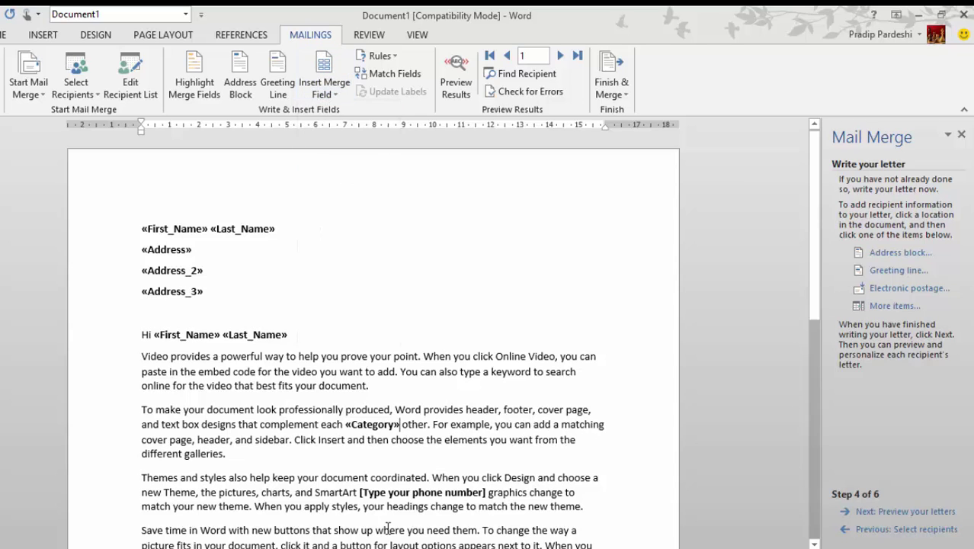
Step: Replace the [Type your phone number] placeholder in the third body paragraph with the Mobile_No merge field
left_click(361, 492)
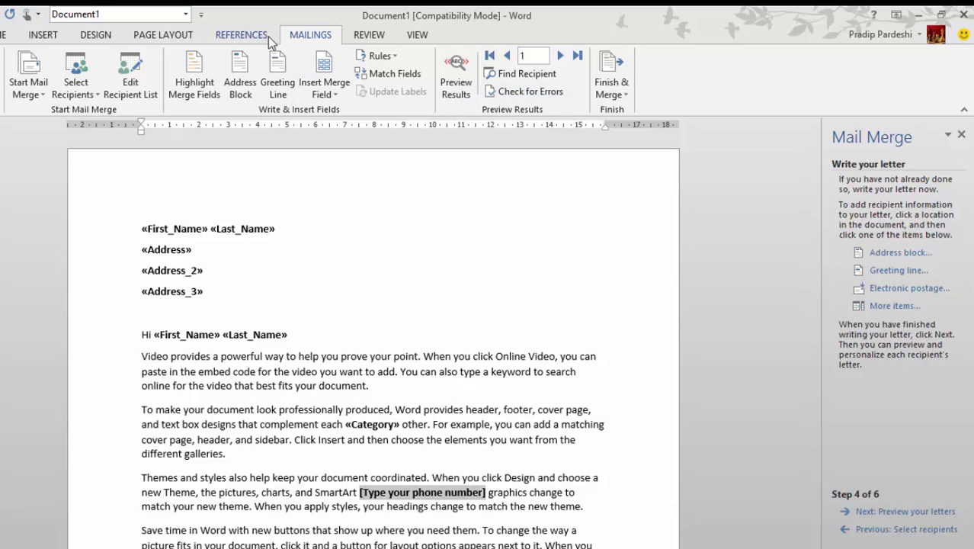
left_click(324, 92)
left_click(353, 209)
mouse_move(814, 298)
left_mouse_down()
mouse_move(818, 368)
mouse_move(810, 278)
left_mouse_up()
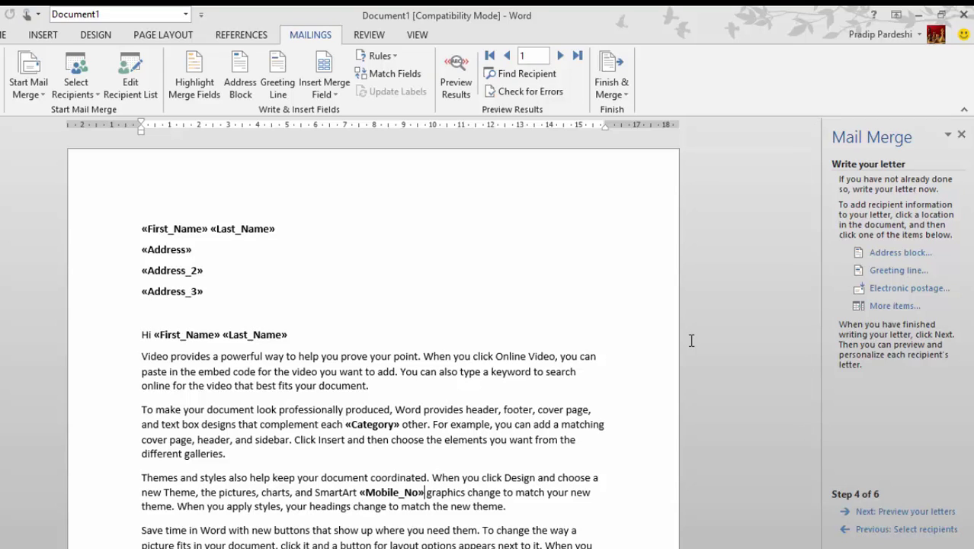
Step: Preview the merged letters and go through the recipients one by one up to recipient 20
left_click(910, 512)
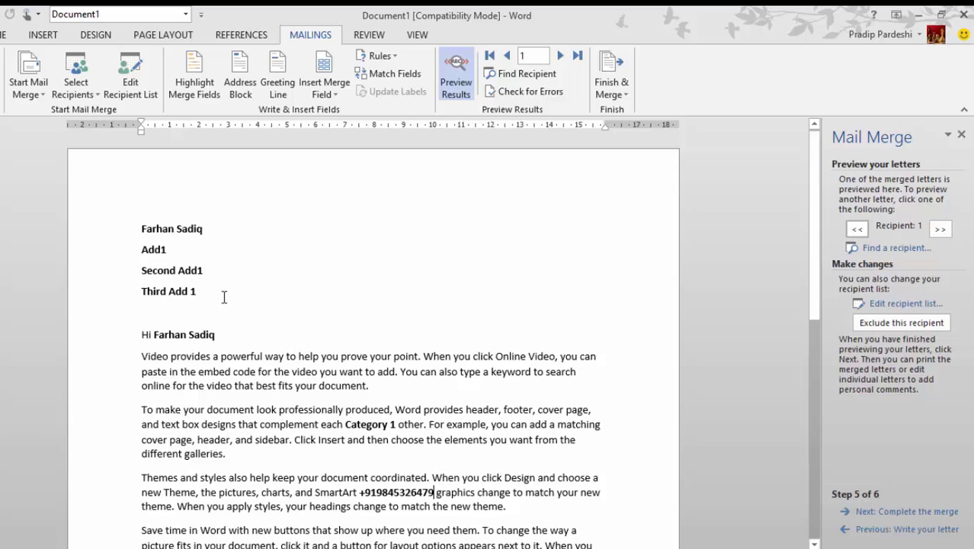
left_click(560, 56)
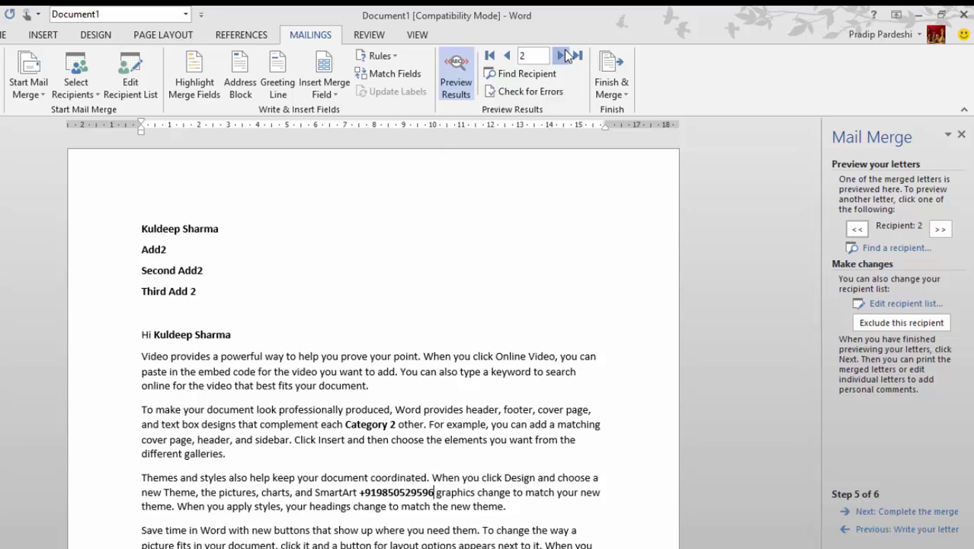
left_click(561, 56)
left_click(561, 55)
left_click(562, 56)
left_click(562, 56)
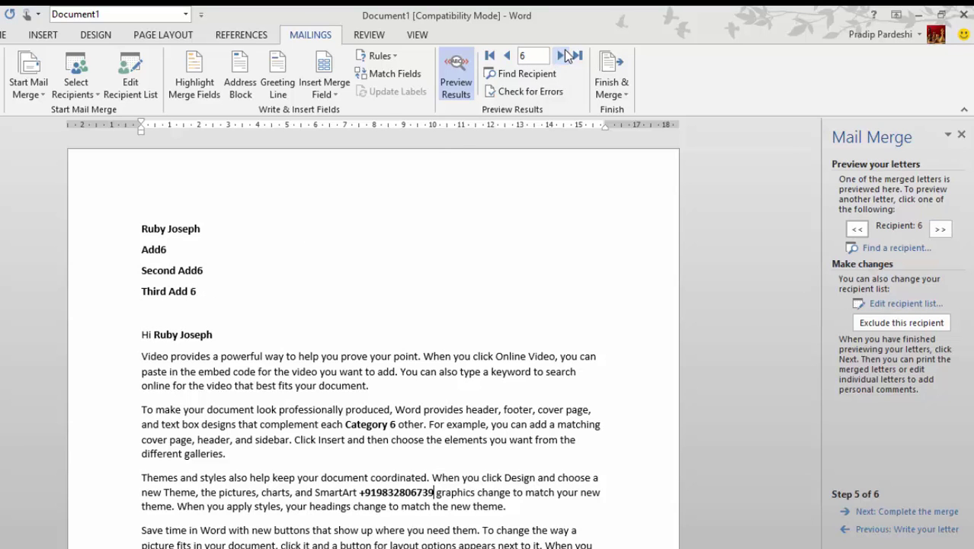
left_click(562, 55)
left_click(562, 56)
left_click(562, 56)
left_click(562, 55)
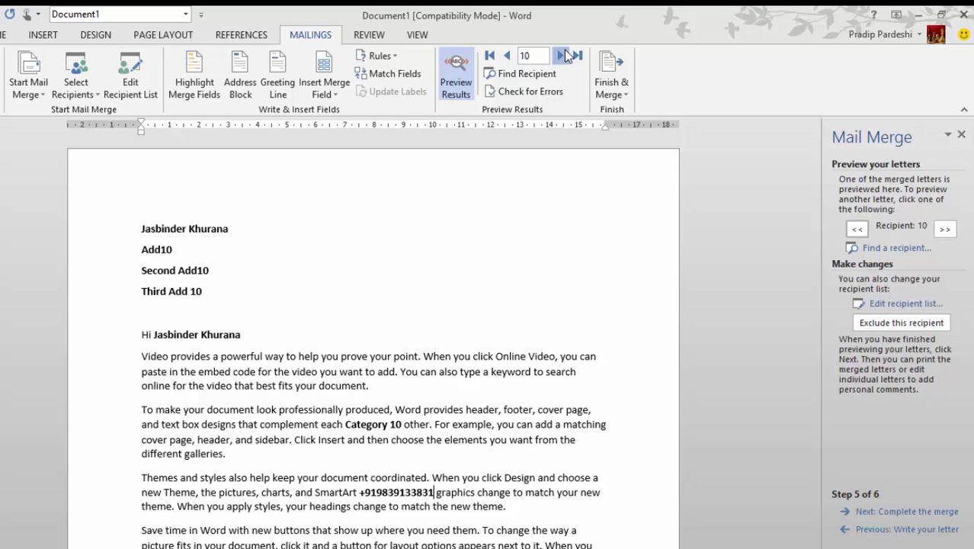
left_click(562, 56)
left_click(562, 56)
left_click(562, 56)
left_click(562, 56)
left_click(562, 56)
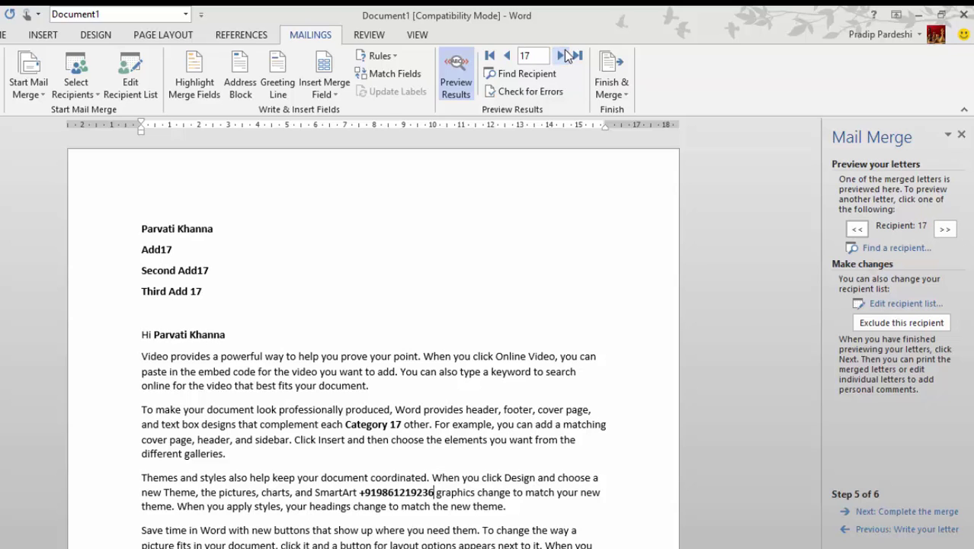
left_click(562, 56)
left_click(562, 56)
left_click(562, 56)
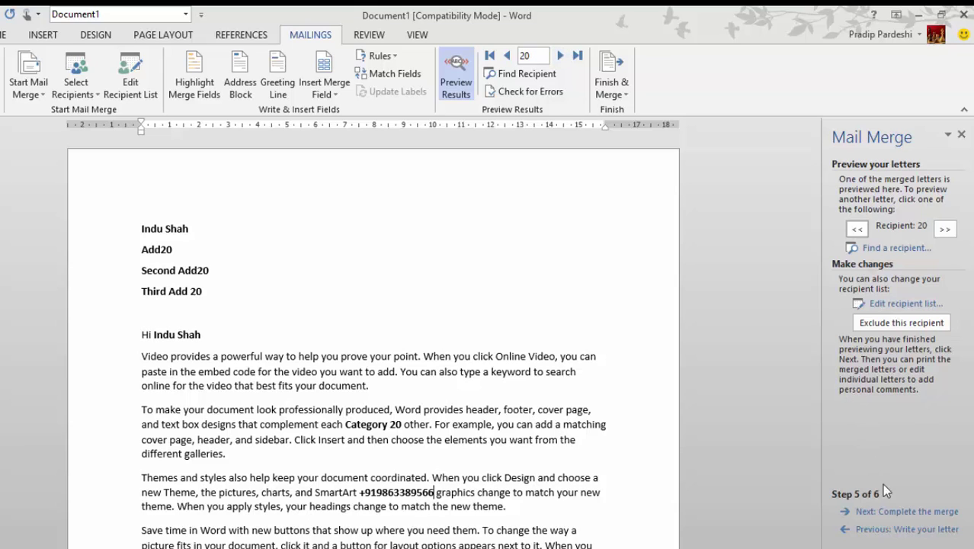
Step: Proceed to completing the merge and view the record options for printing the letters, without printing them
left_click(917, 517)
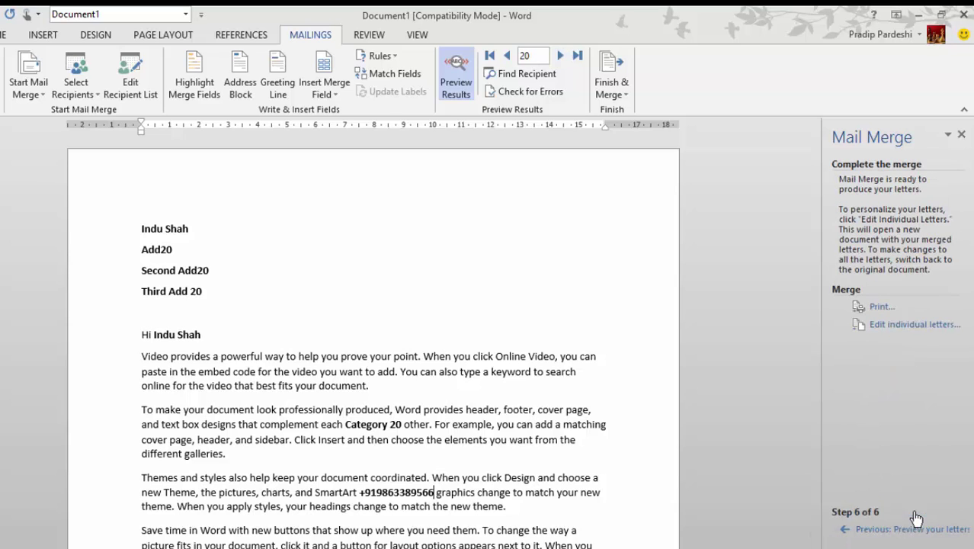
left_click(881, 307)
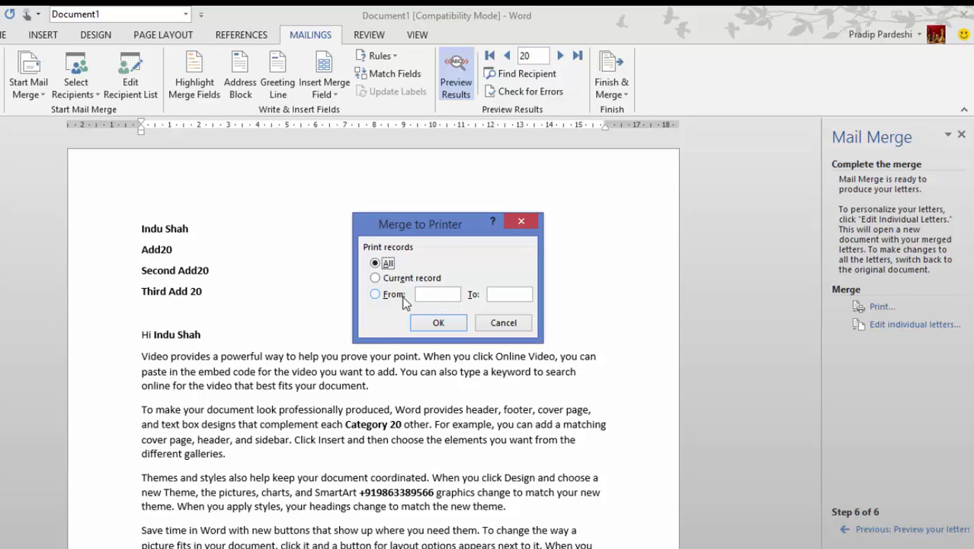
left_click(503, 323)
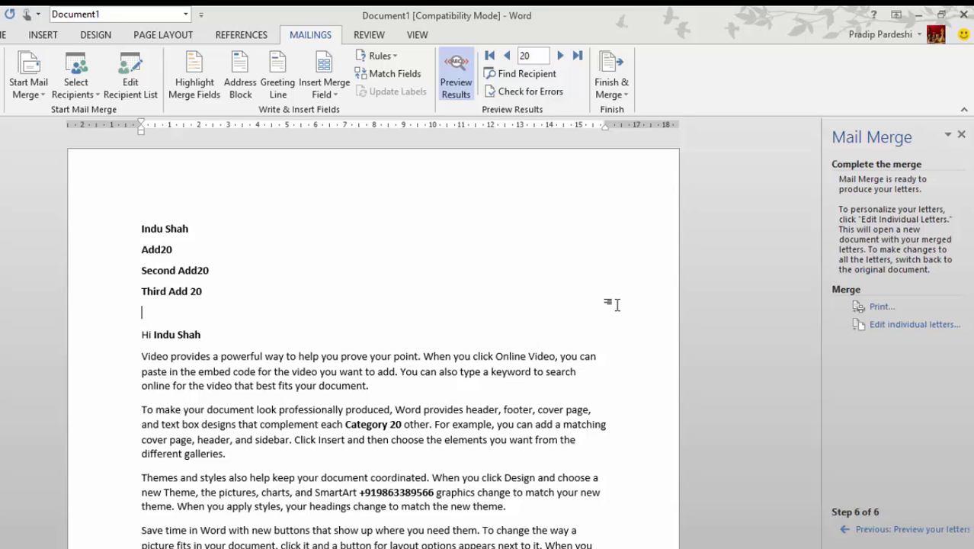